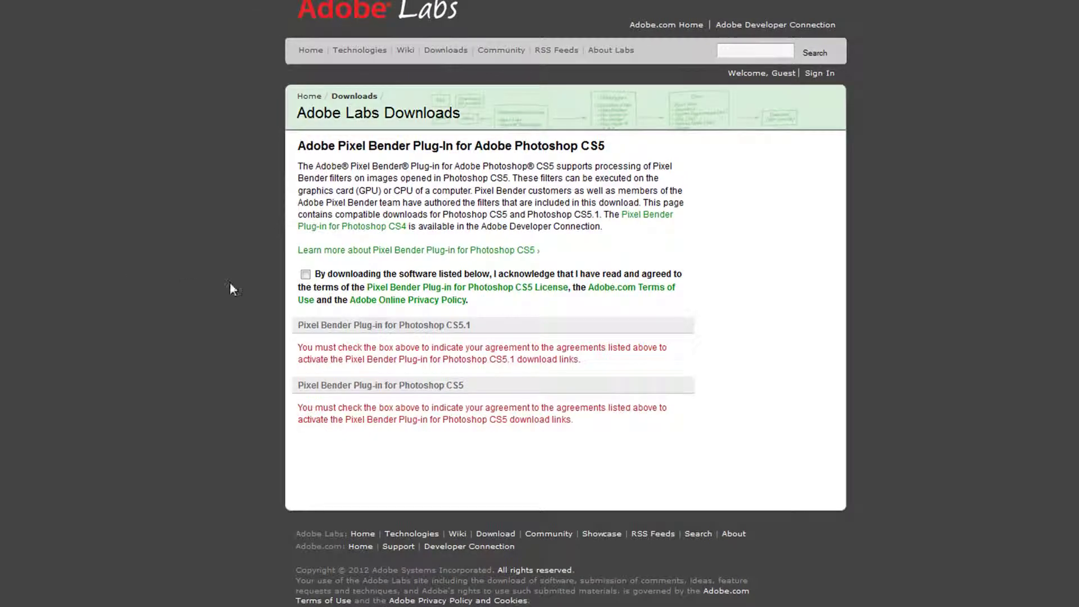
Accept the Adobe Labs license terms and scroll down to the Pixel Bender download links.
click(305, 275)
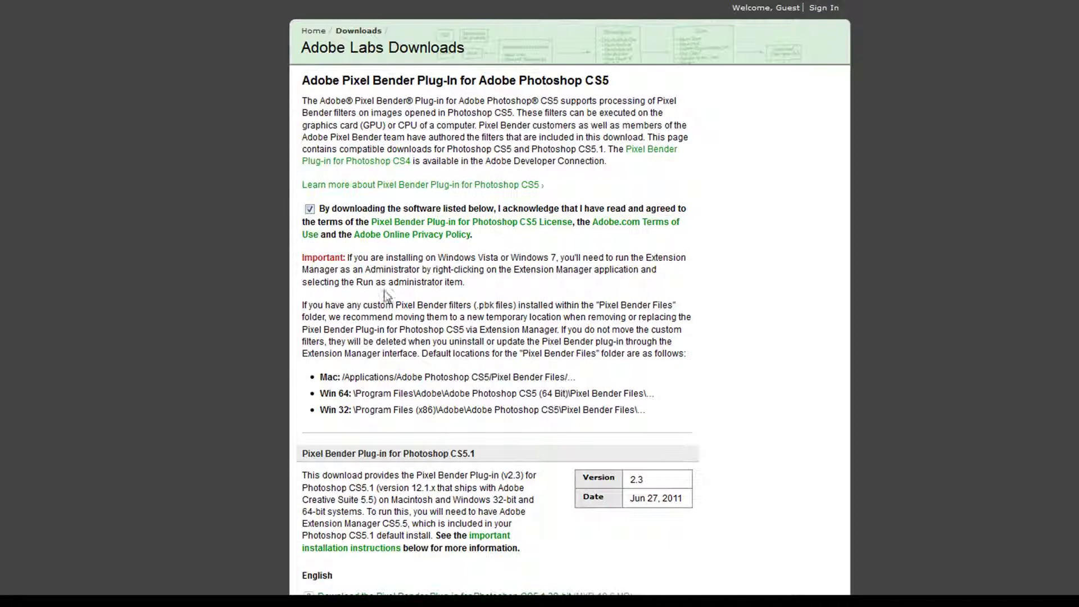
scroll(386, 295, down, 5)
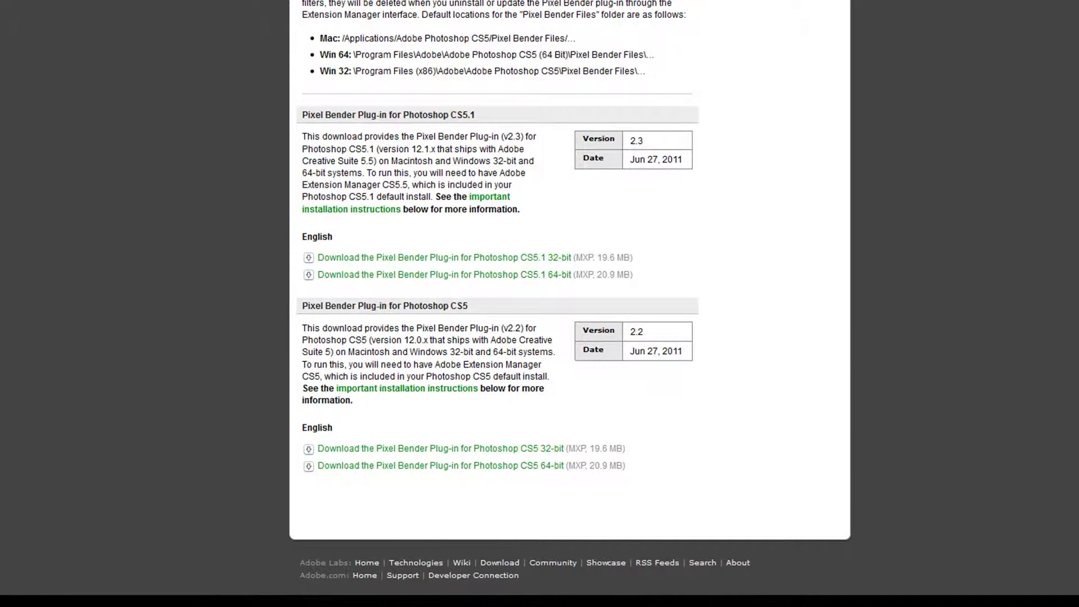
key(super)
Run Adobe Extension Manager CS5 as administrator from the Adobe Master Collection CS5 programs.
click(17, 554)
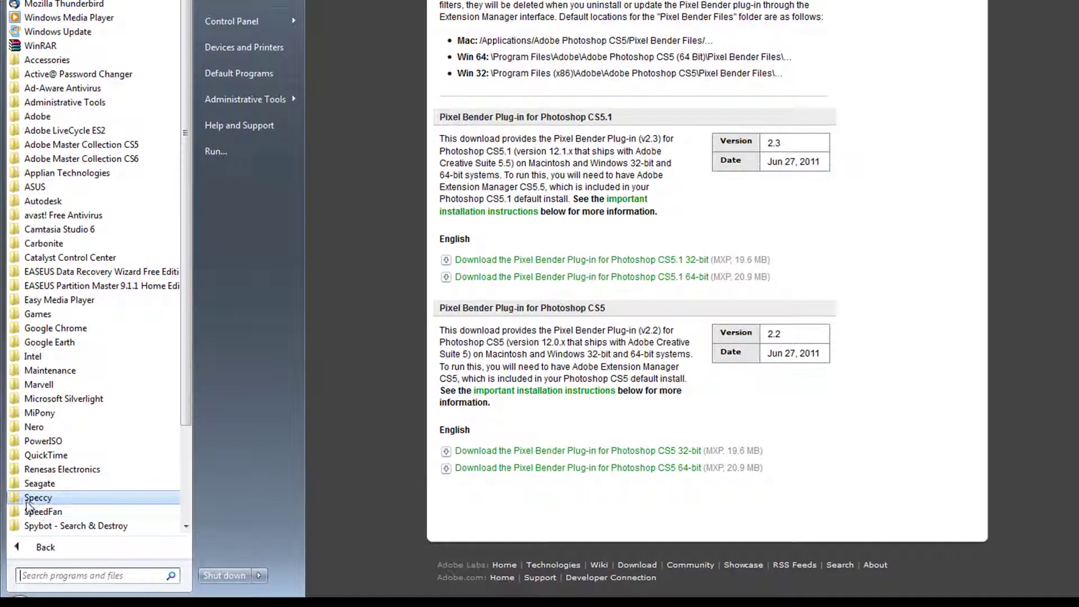
click(45, 145)
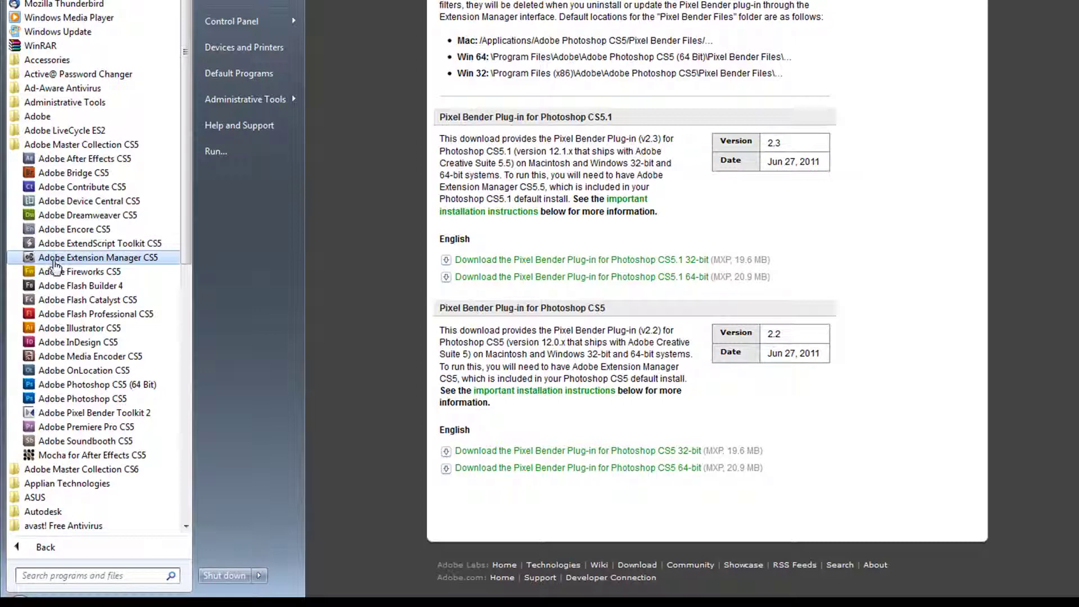
right_click(80, 263)
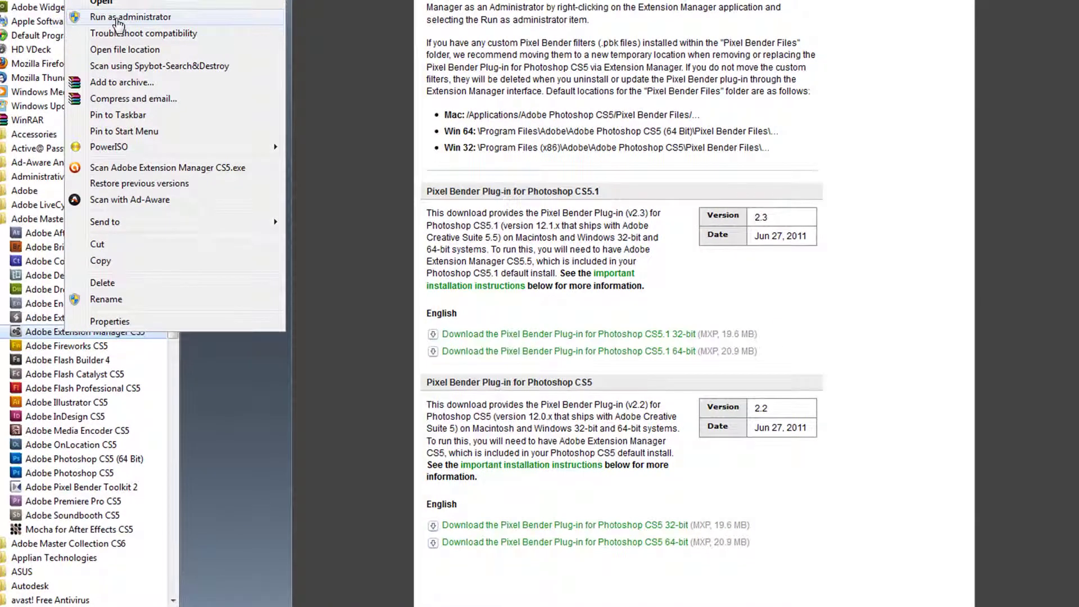
click(116, 17)
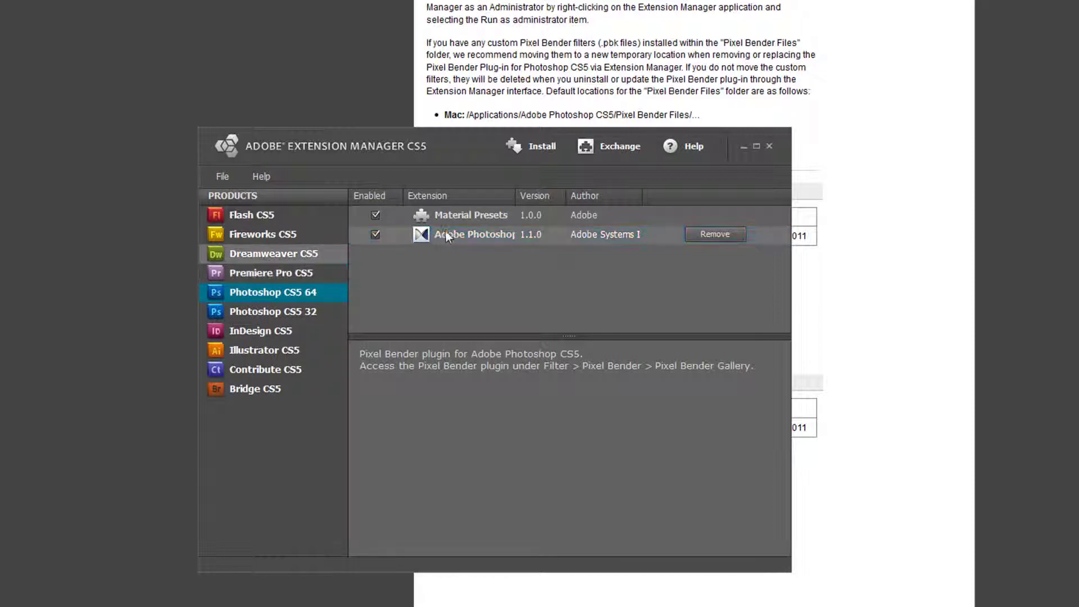
Check the Photoshop CS5 32 and 64 extension lists for Pixel Bender, cancelling the install dialogs.
click(548, 146)
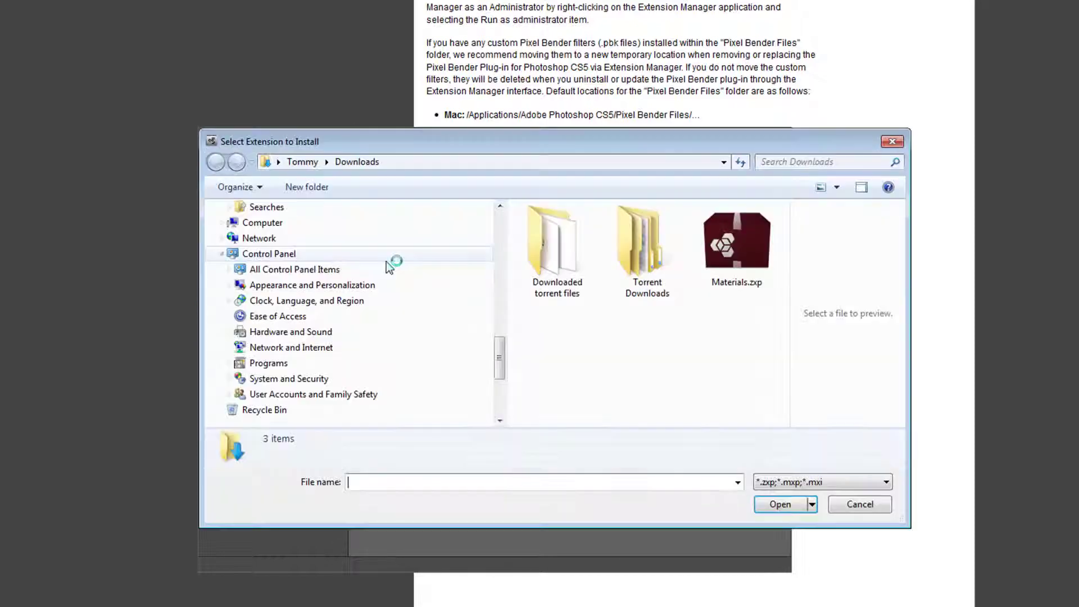
click(874, 507)
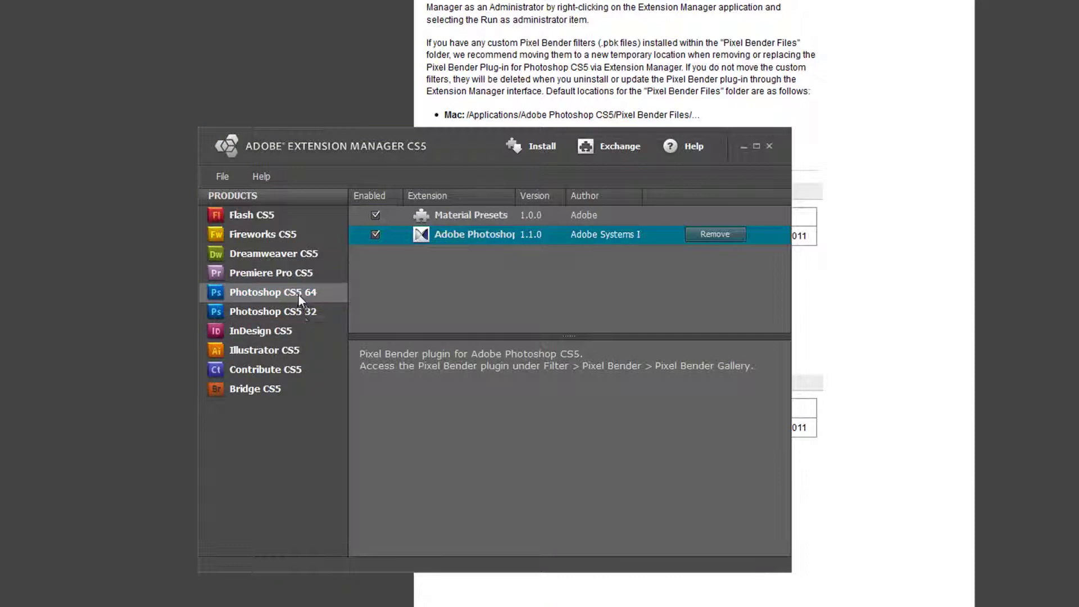
click(301, 311)
click(302, 293)
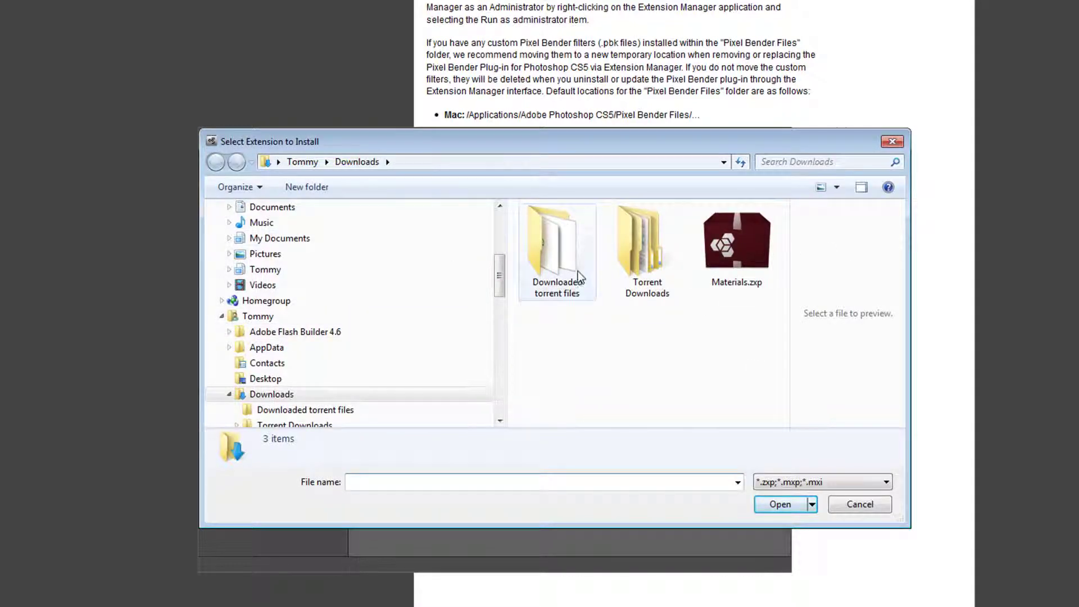
drag(389, 143, 386, 118)
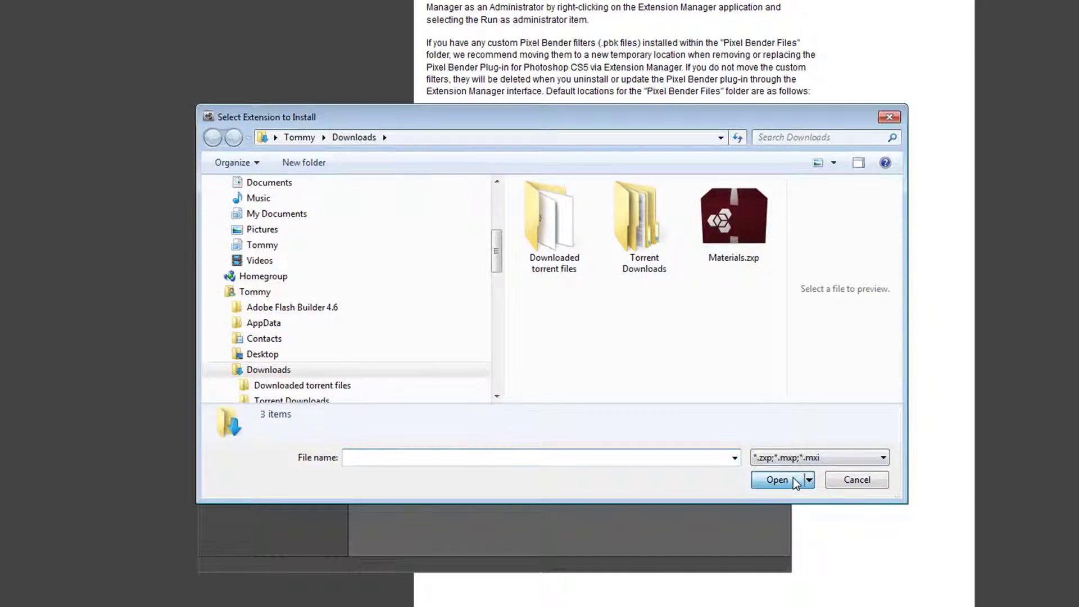
click(858, 481)
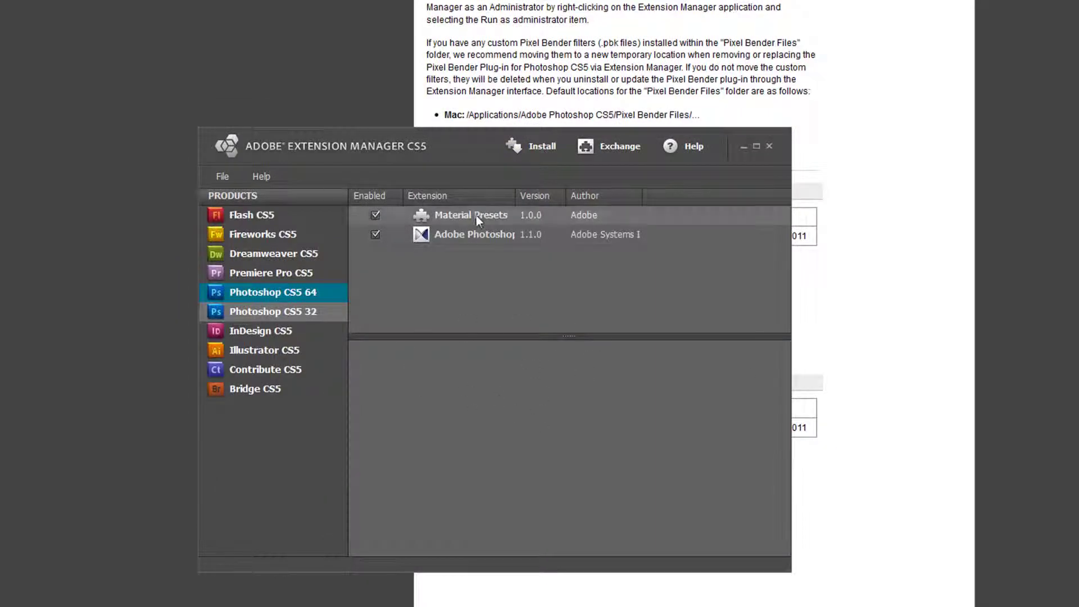
Close Extension Manager and check the collage's Image Size in Photoshop without changing it.
click(769, 146)
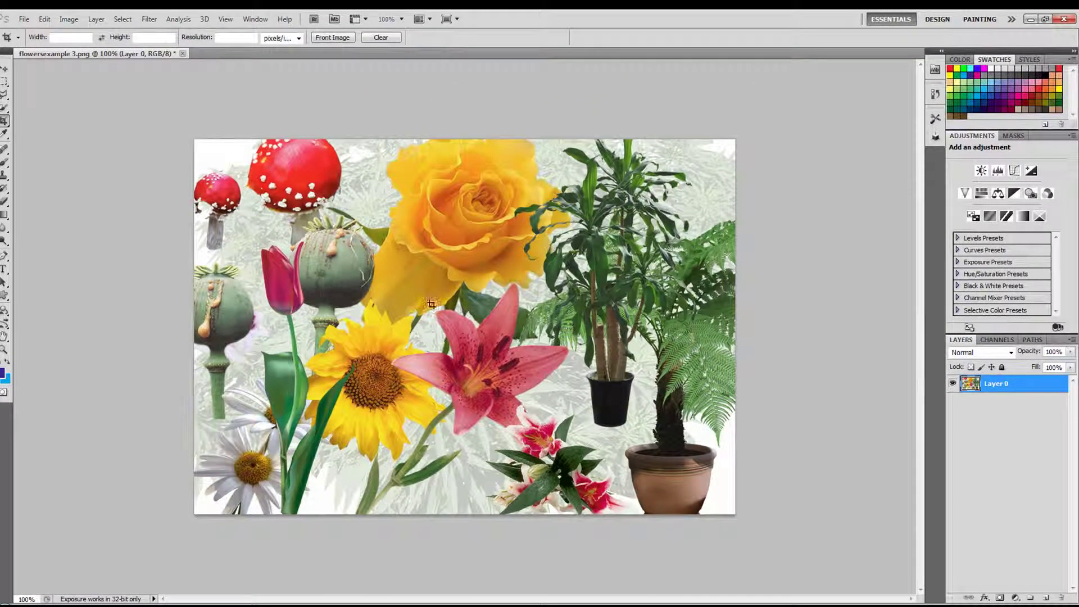
click(68, 19)
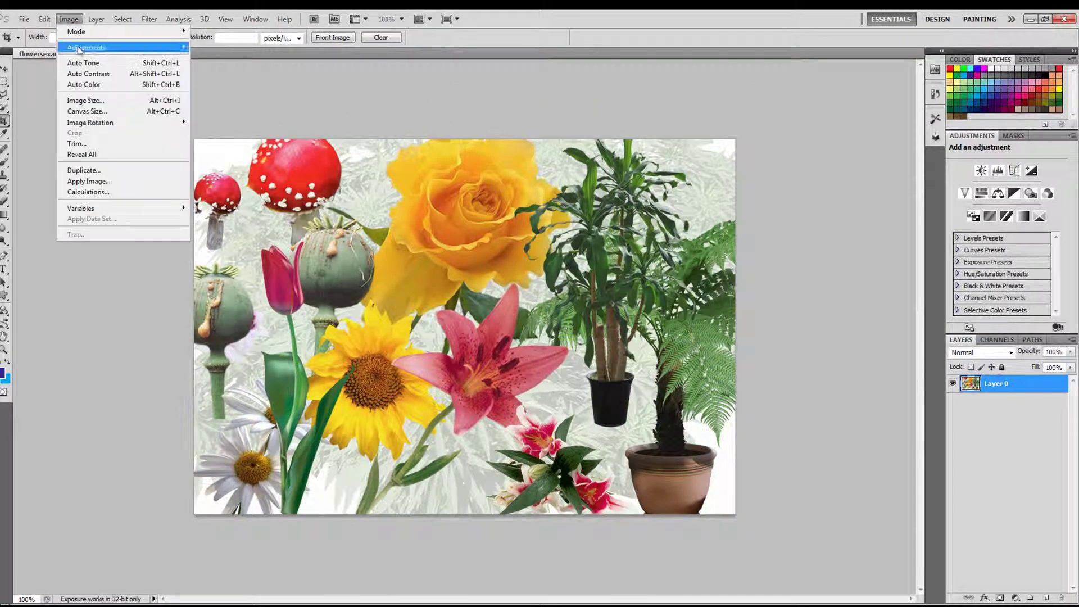
click(88, 101)
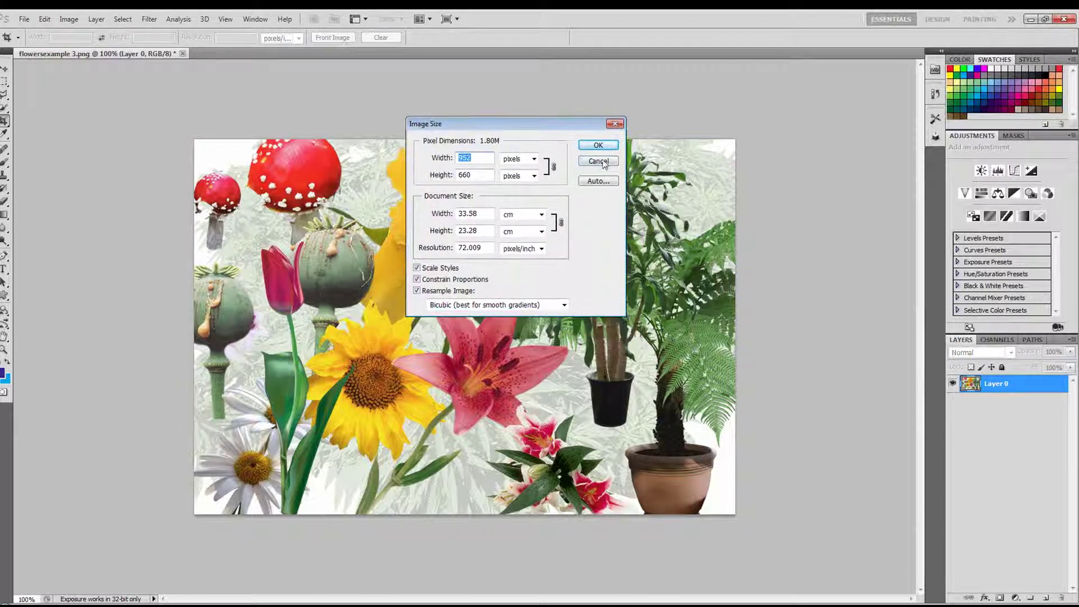
click(614, 167)
Open Filter > Pixel Bender > Pixel Bender Gallery, previewing OilPaint on flowersexample 3.png.
click(150, 19)
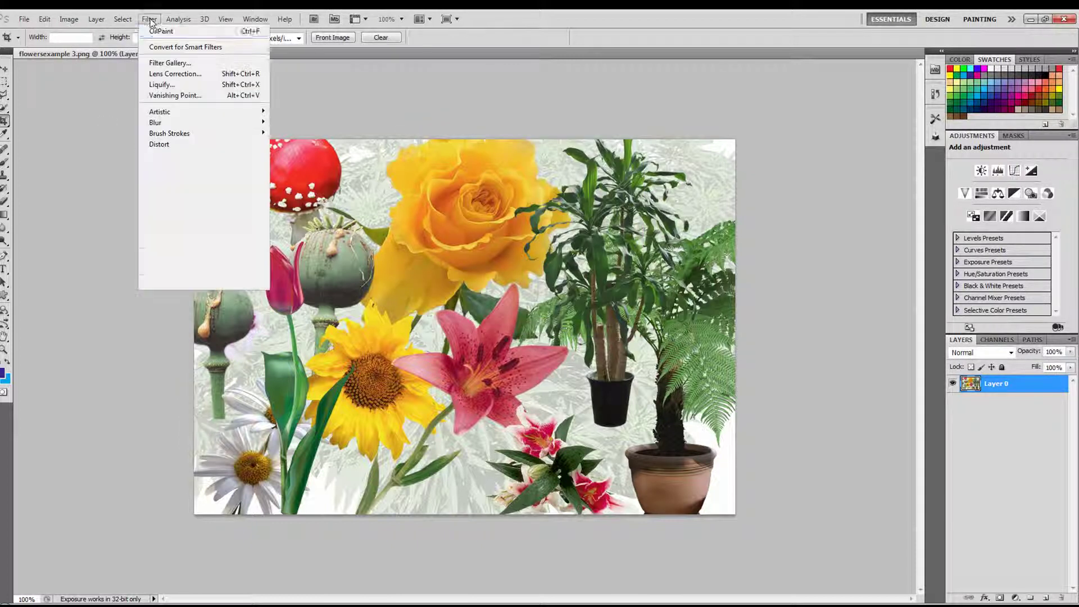
mouse_move(211, 269)
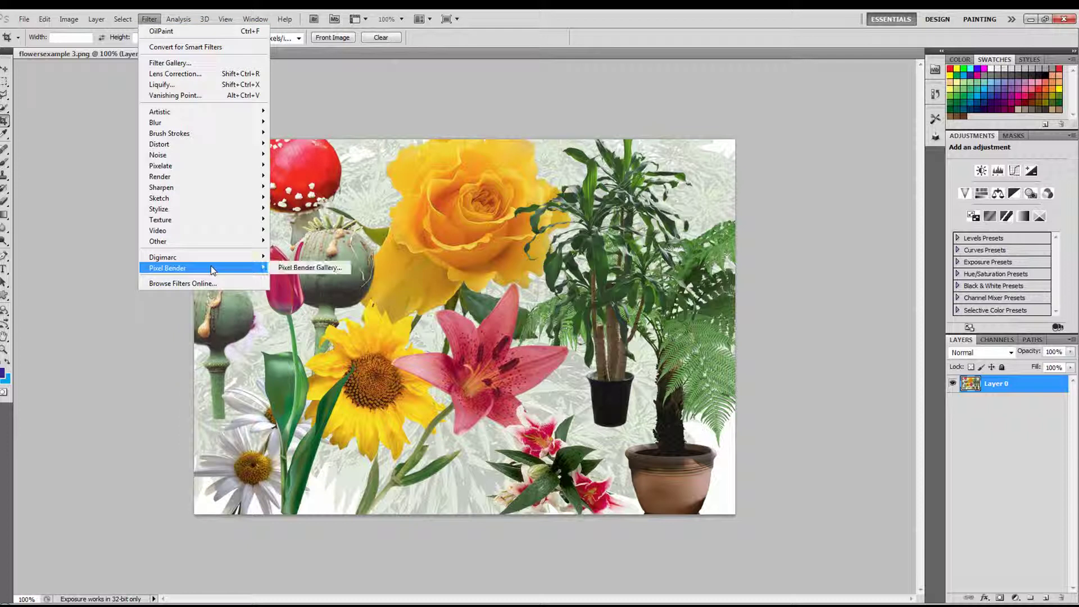
click(278, 268)
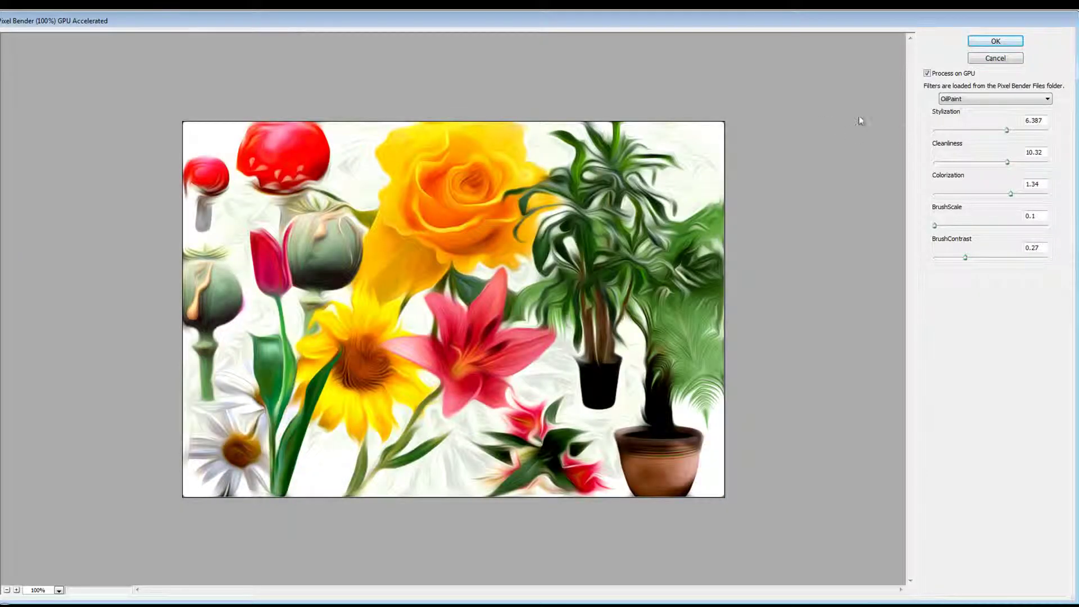
Preview the Pixelate and Kaleidoscope effects on the collage, then switch back to OilPaint.
click(958, 100)
click(956, 154)
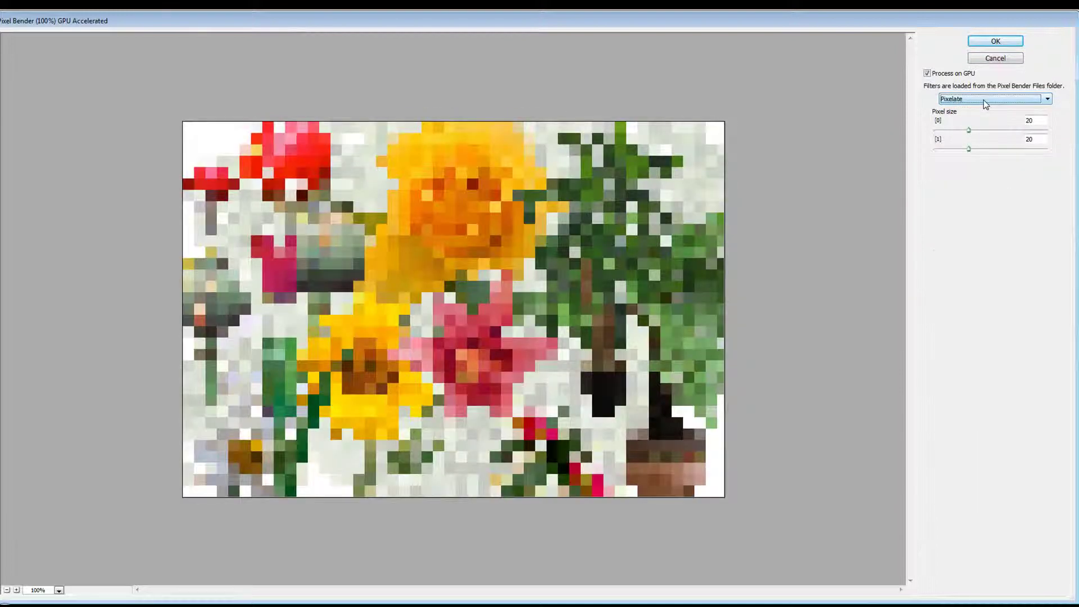
scroll(985, 104, down, 1)
scroll(985, 104, down, 3)
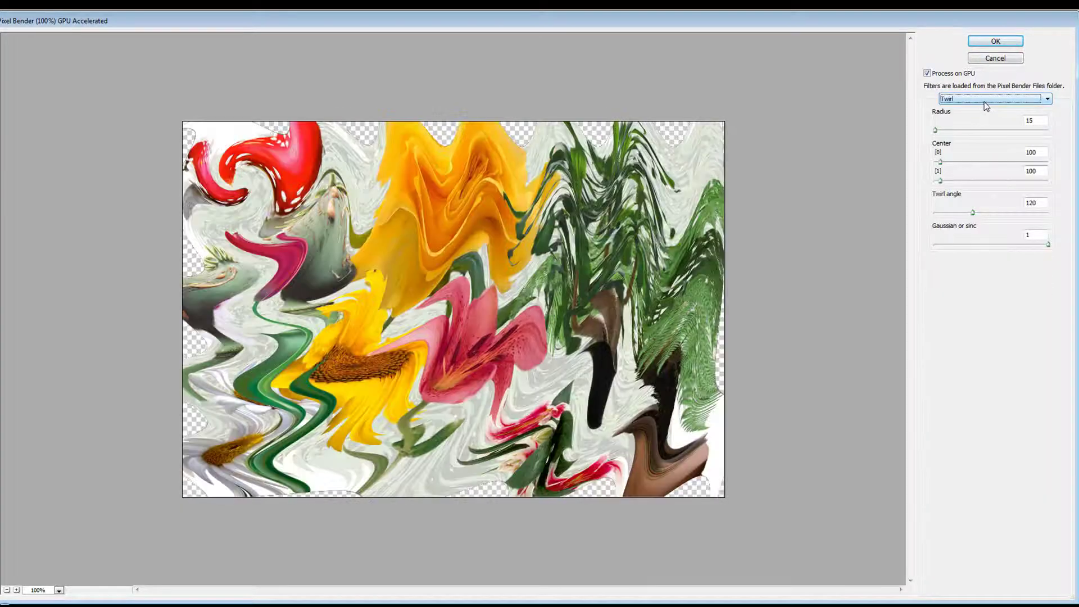
click(985, 101)
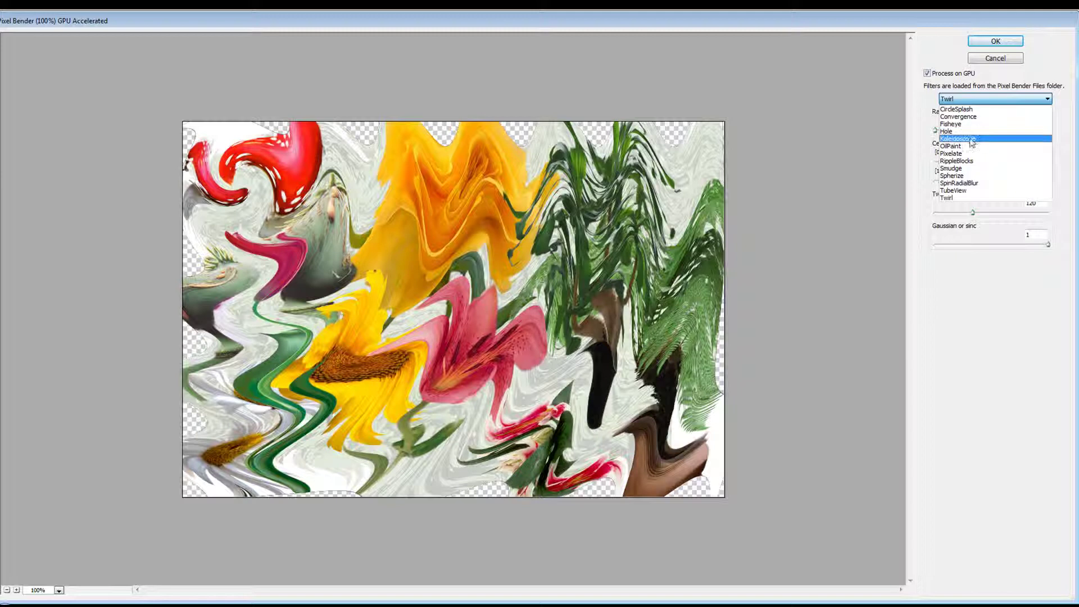
click(973, 136)
click(985, 102)
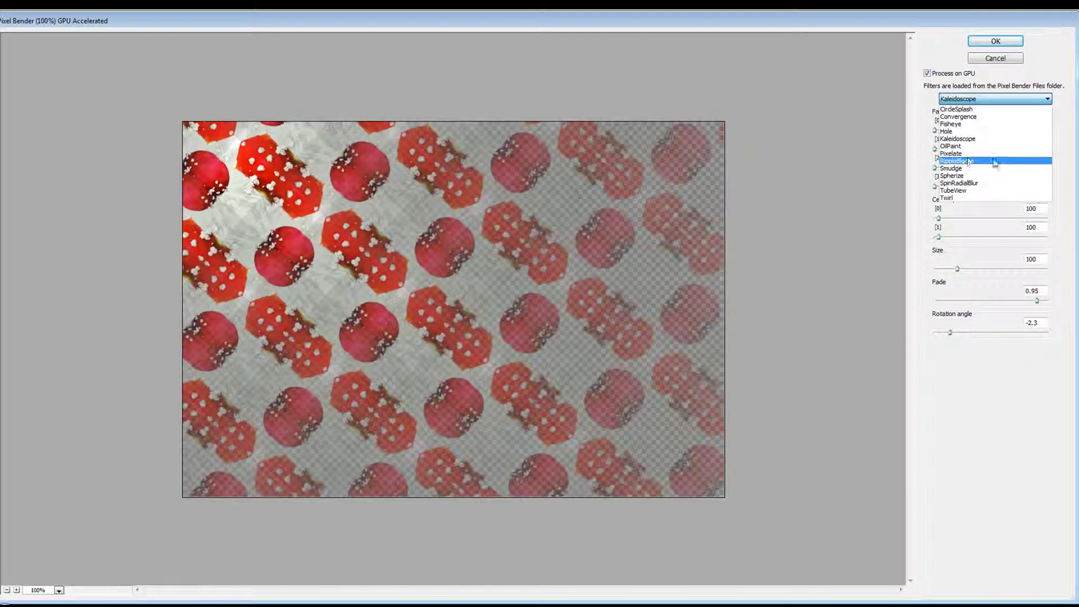
click(973, 147)
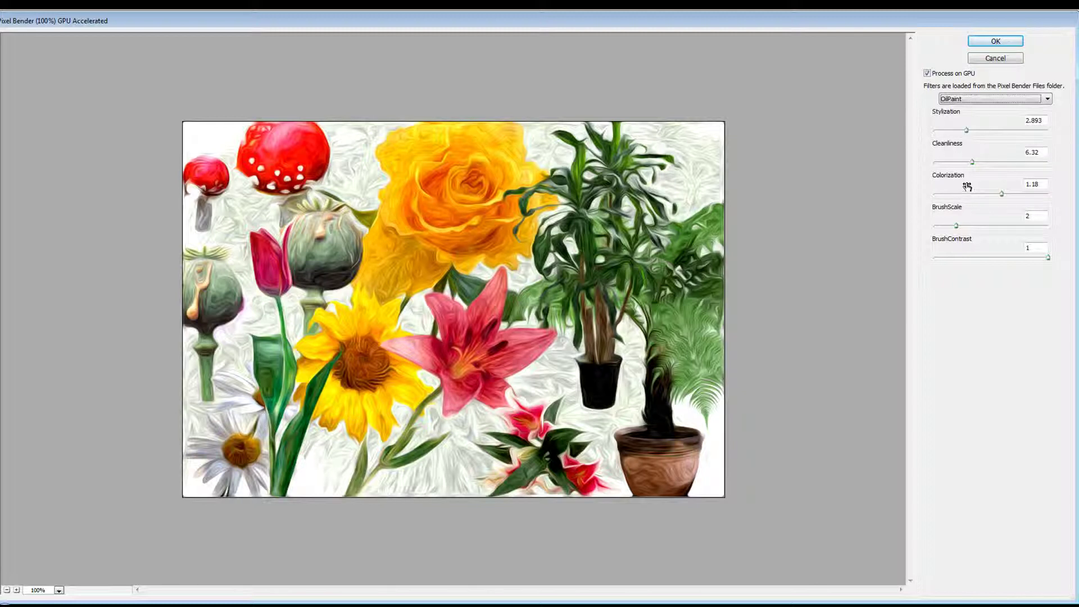
Apply OilPaint with Stylization 3.664, Cleanliness 12.4, BrushScale 0.793 and BrushContrast 0.28.
mouse_move(967, 135)
mouse_down()
mouse_move(953, 135)
mouse_move(986, 137)
mouse_move(977, 139)
mouse_move(1027, 162)
mouse_move(1020, 194)
mouse_move(1013, 208)
mouse_move(943, 226)
mouse_up()
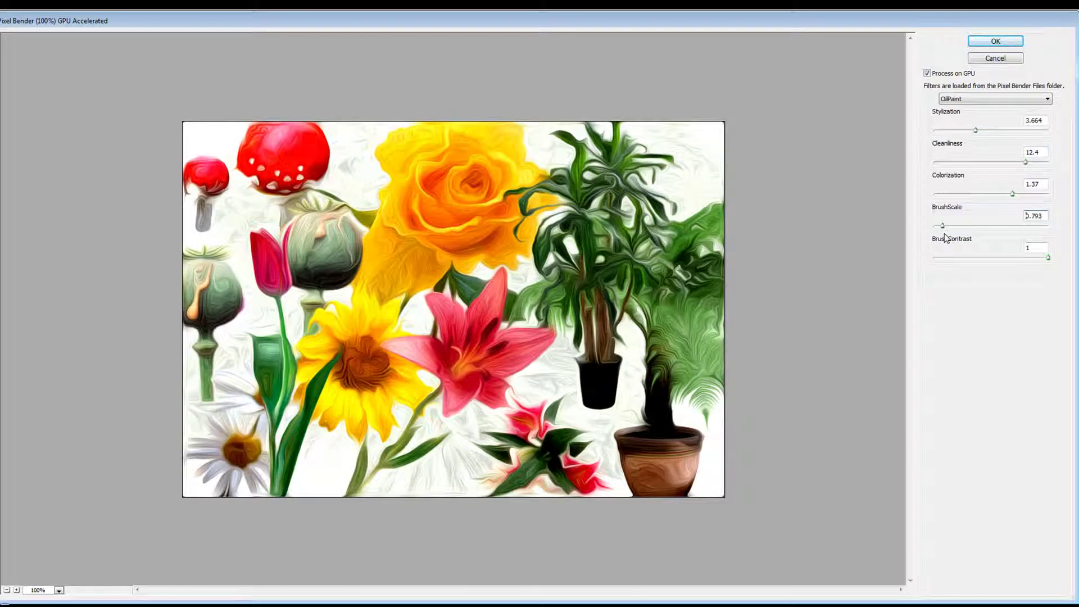
mouse_move(1048, 258)
mouse_down()
mouse_move(921, 269)
mouse_move(972, 265)
mouse_move(962, 266)
mouse_up()
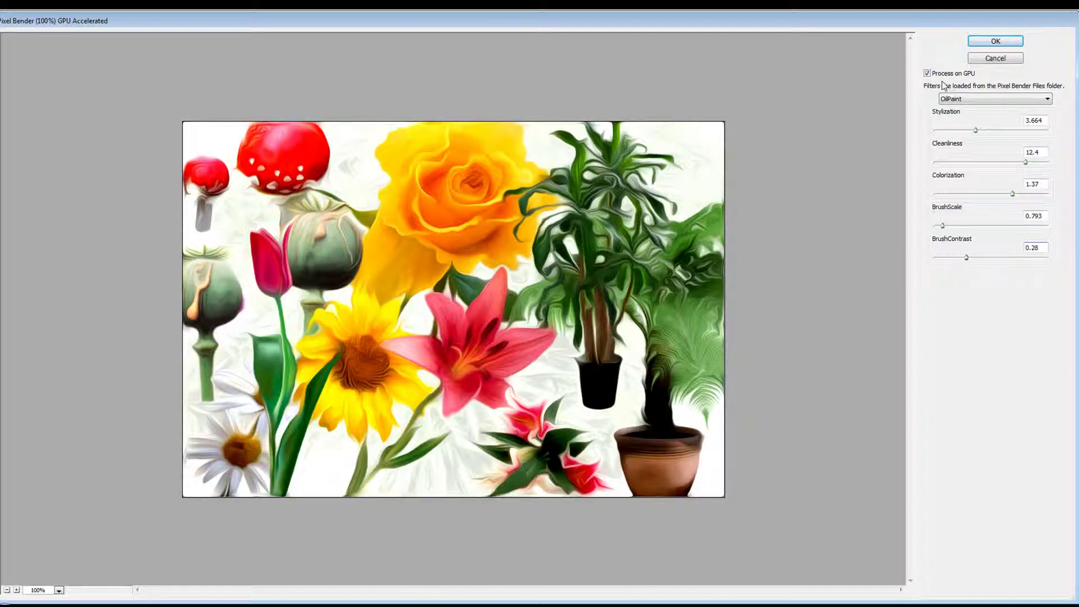
click(927, 76)
key(Return)
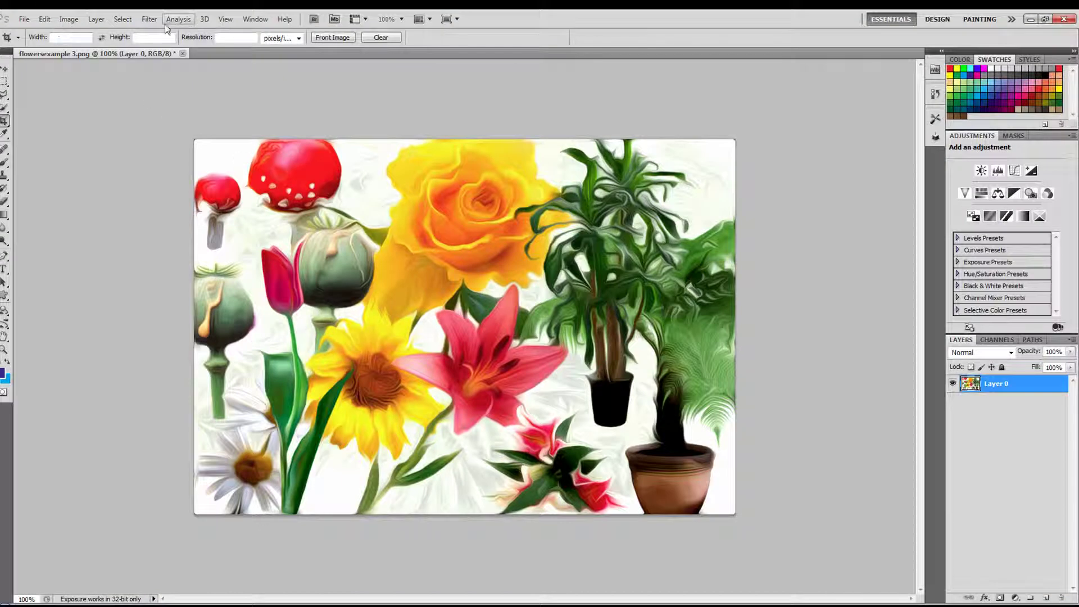
Browse the Filter and Analysis menus on the way to the Edit menu.
click(148, 19)
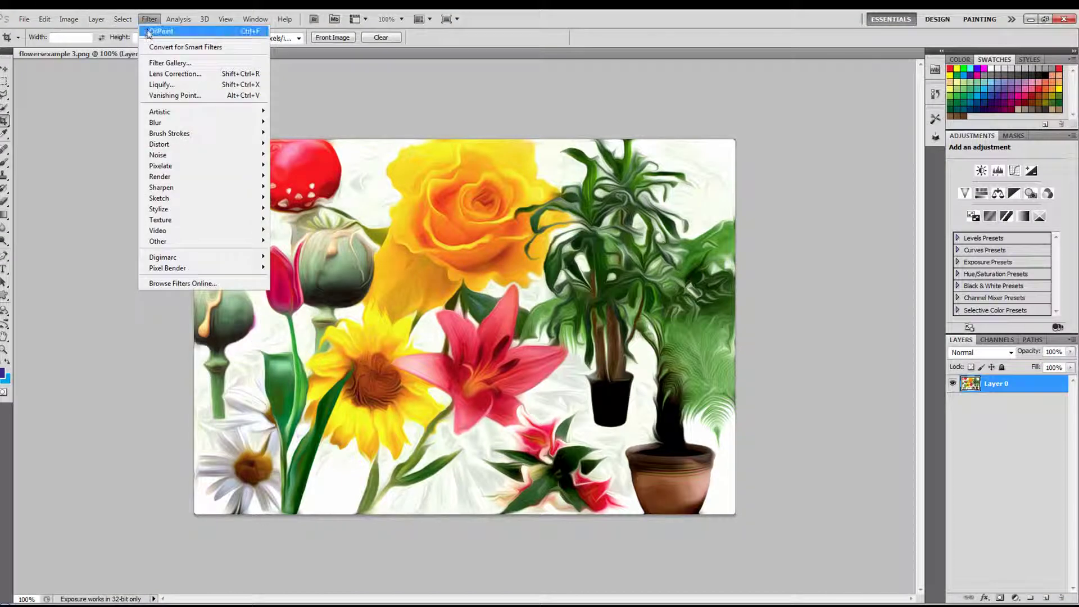
mouse_move(174, 23)
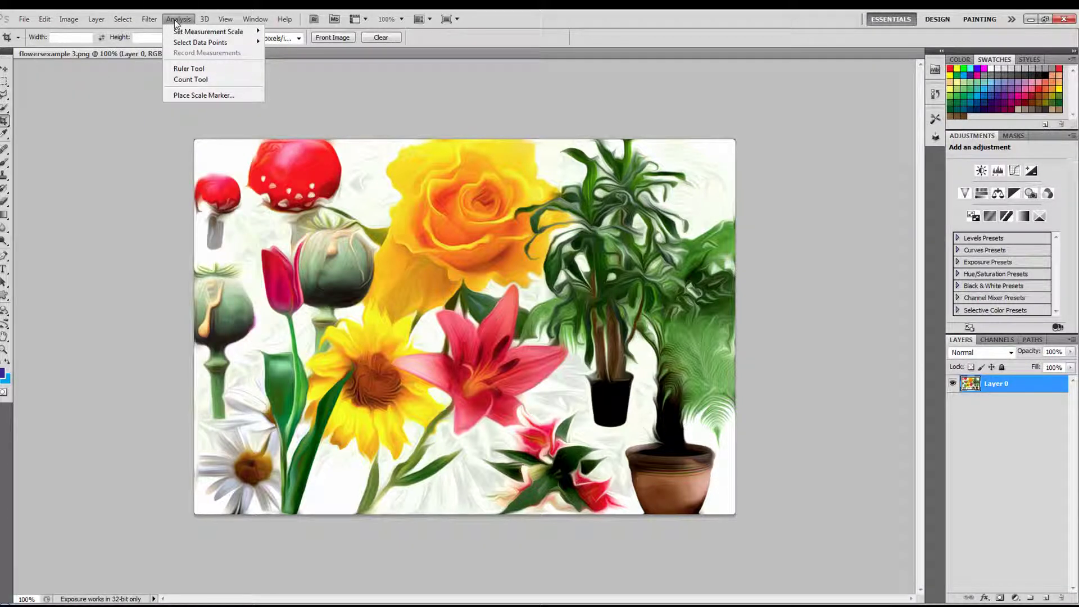
Fade OilPaint, trying lower opacity and Soft Light, then keep it at 100% Normal.
mouse_move(45, 20)
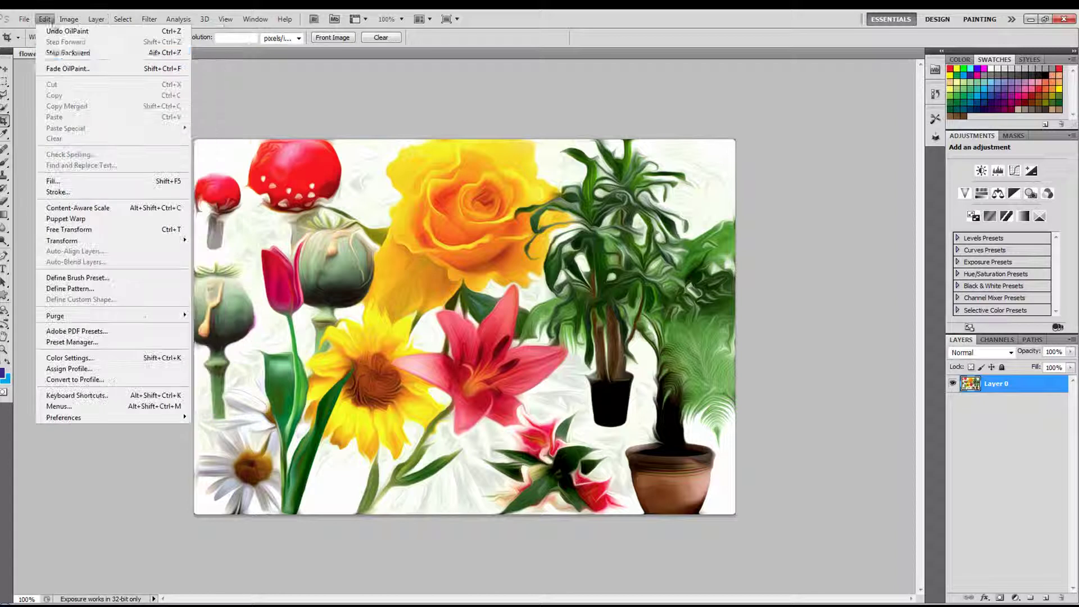
click(67, 68)
drag(665, 166, 756, 167)
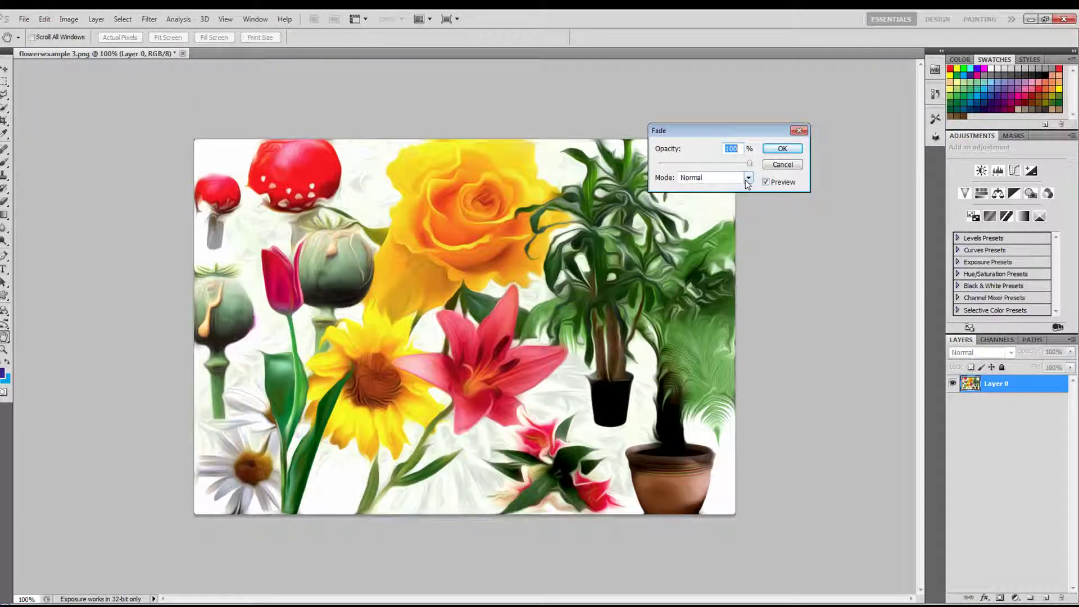
click(748, 178)
click(740, 334)
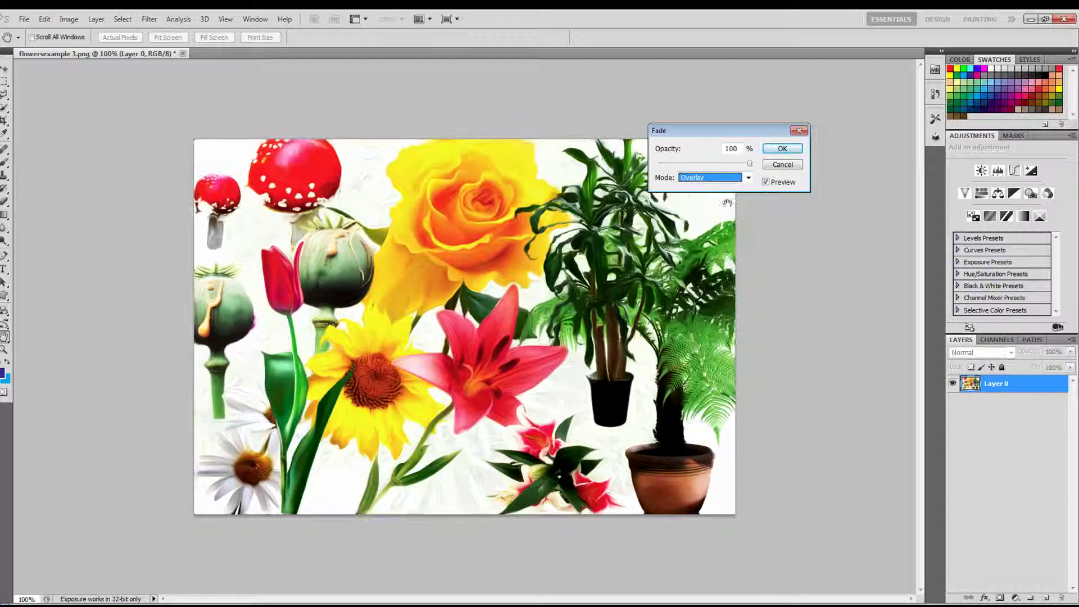
scroll(726, 180, up, 6)
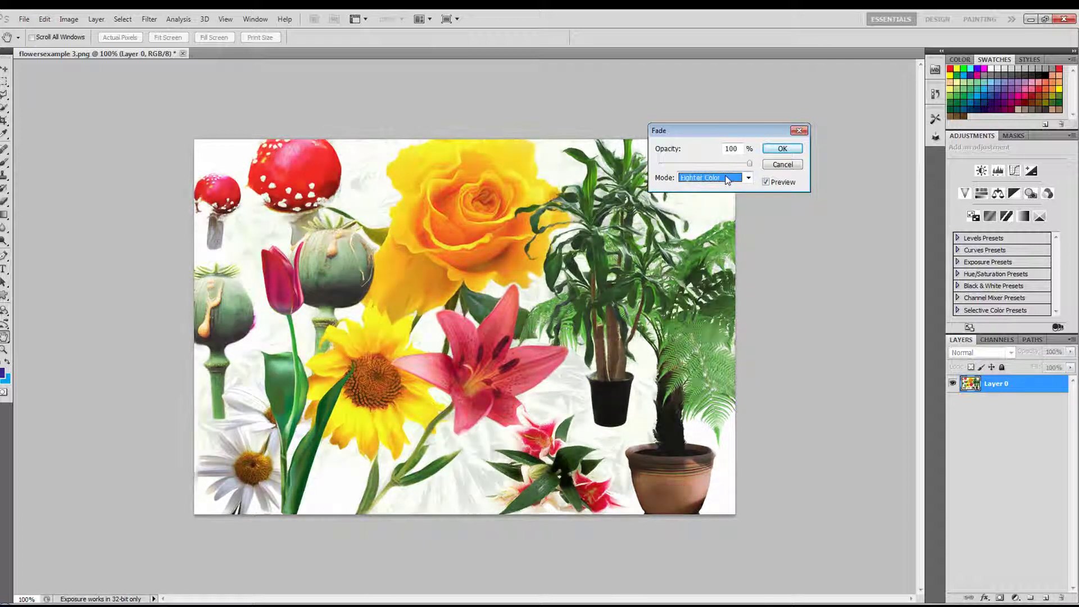
scroll(732, 175, up, 7)
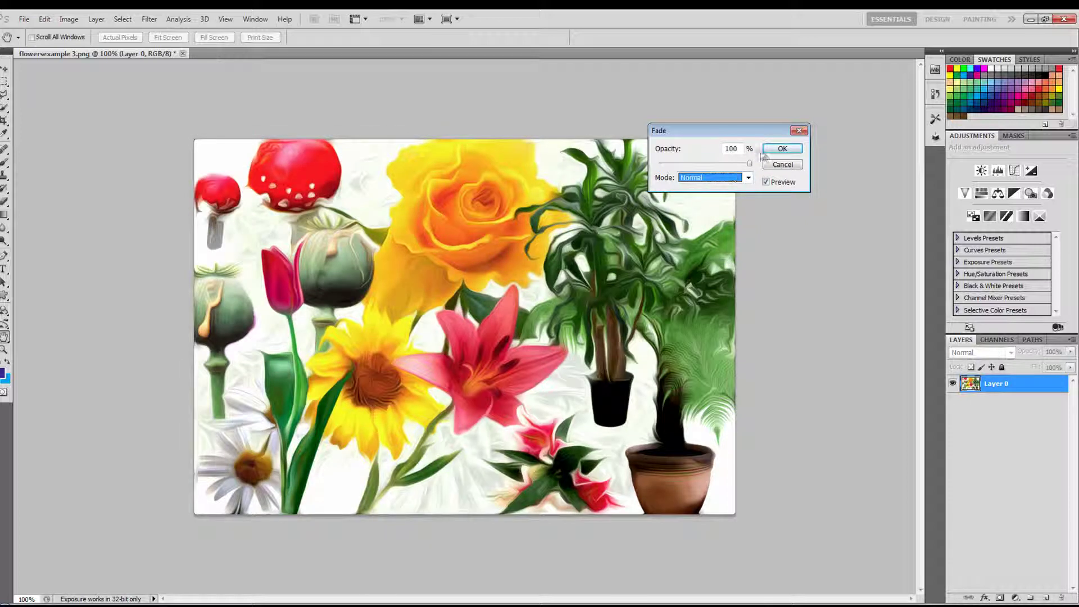
click(775, 151)
key(c)
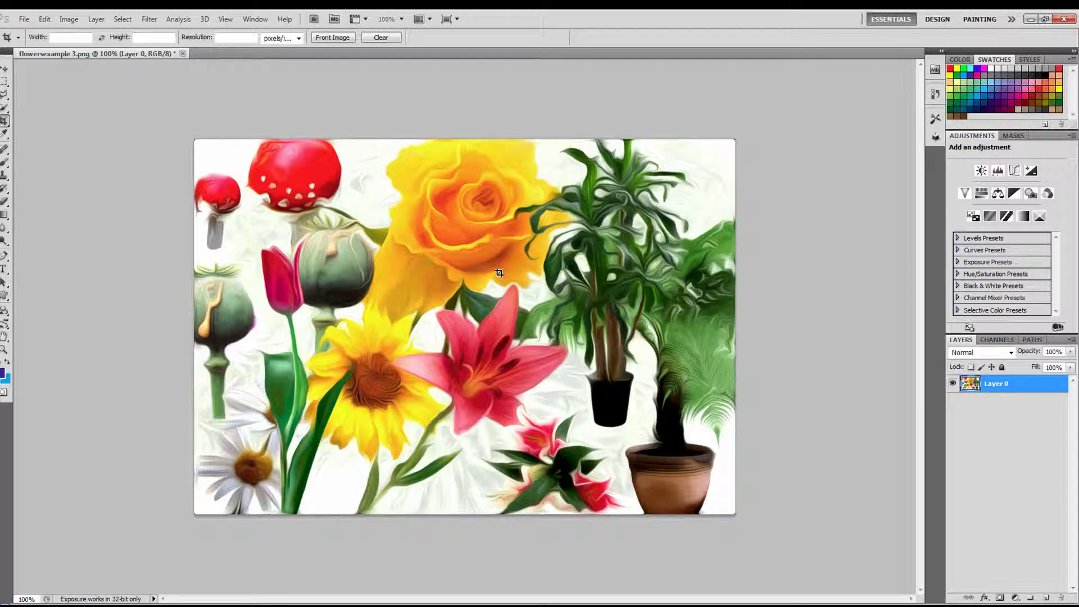